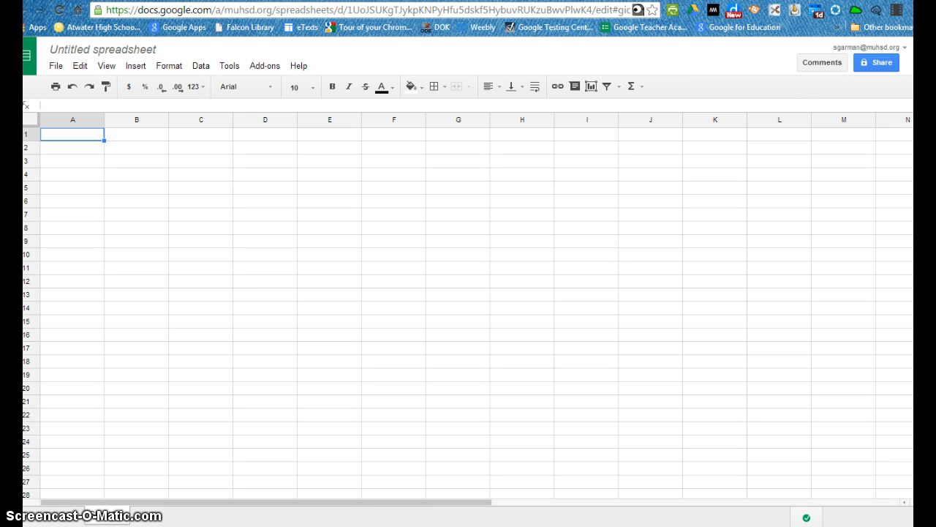
Add three new blank sheets to the spreadsheet and bring up the list of all sheets
click(45, 520)
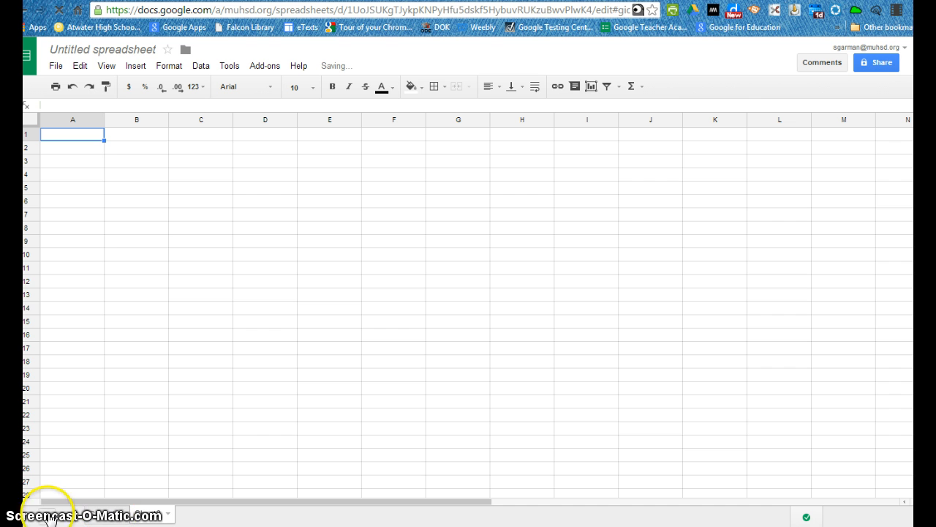
click(49, 518)
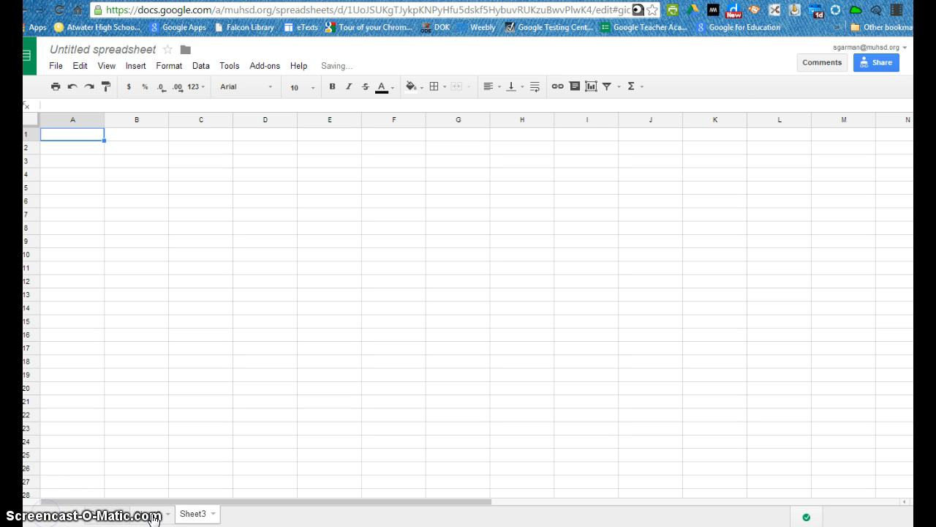
click(49, 519)
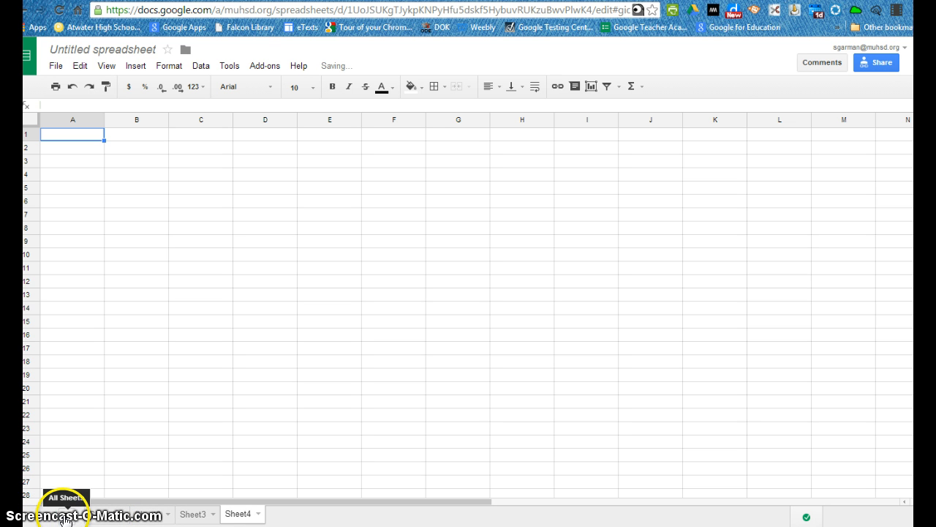
click(65, 516)
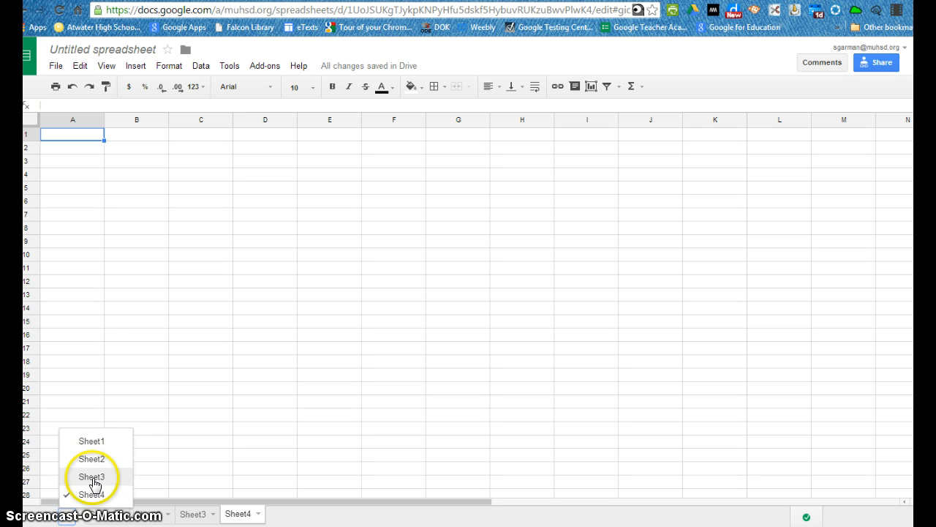
Set the tab color of Sheet4 to green
click(257, 515)
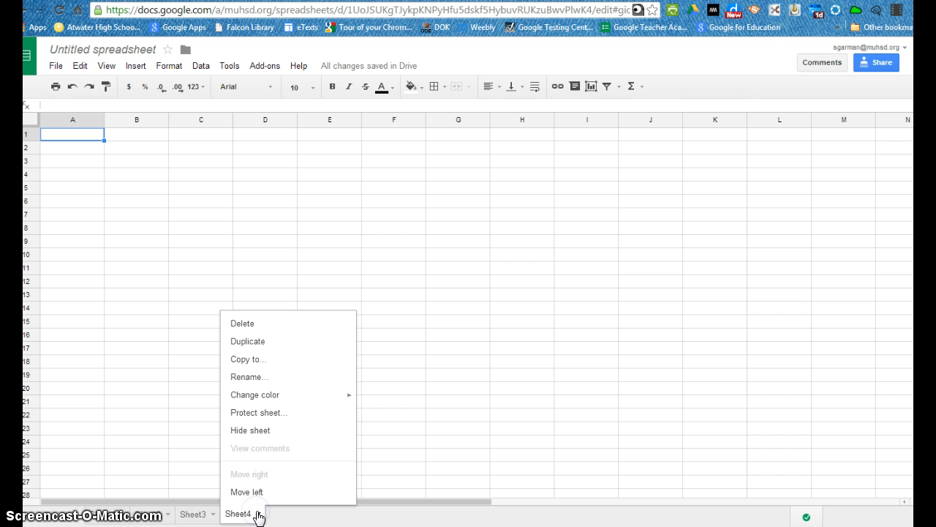
mouse_move(274, 402)
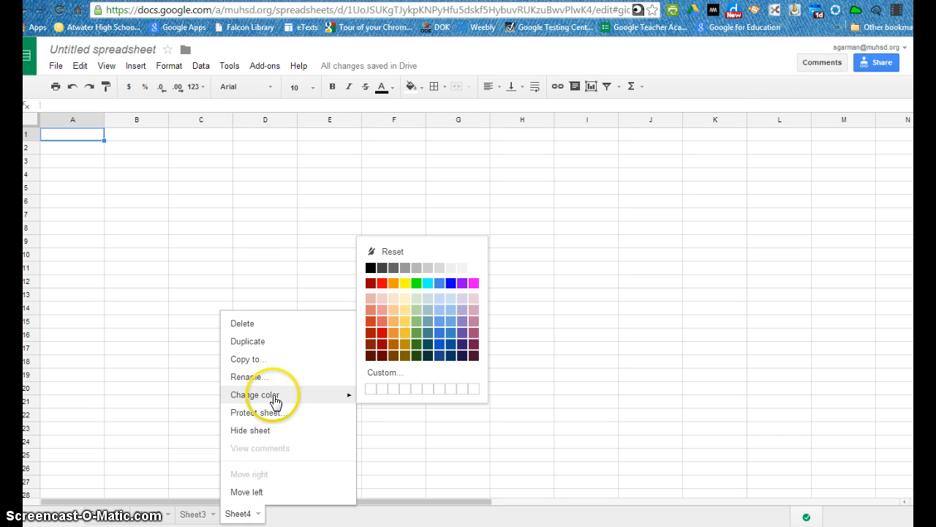
click(416, 329)
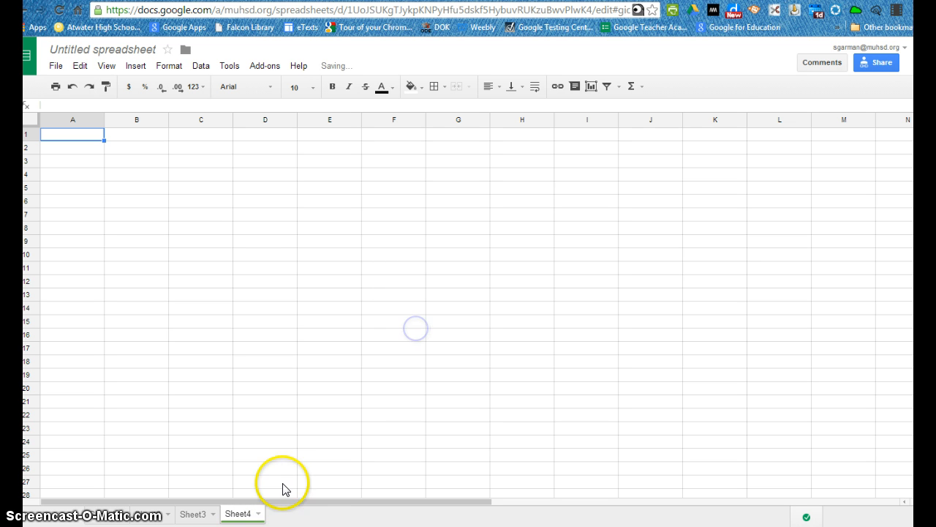
Switch to Sheet3 and set its tab color to dark purple
click(215, 517)
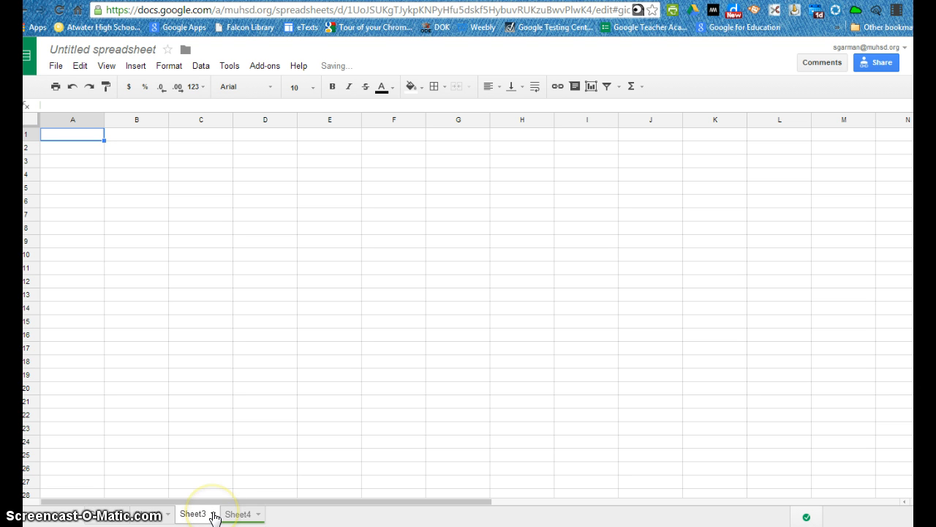
click(213, 515)
mouse_move(253, 389)
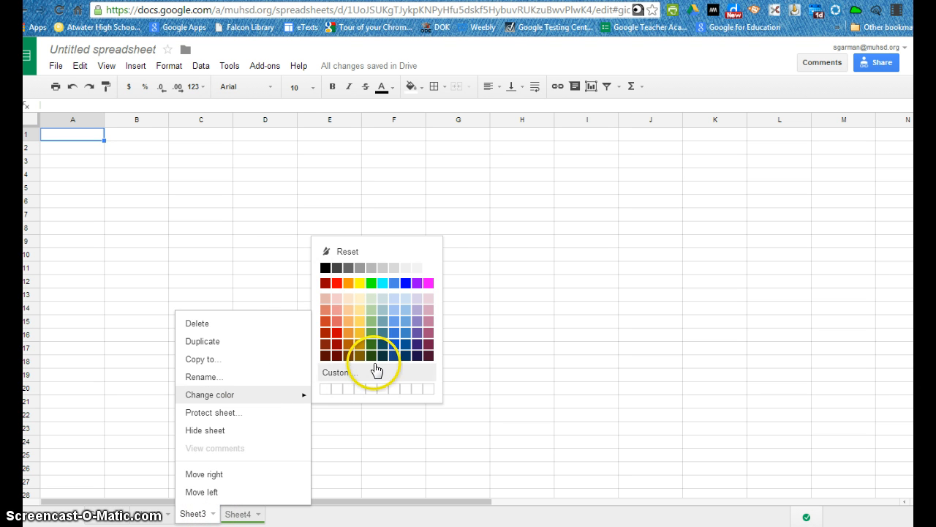
click(418, 353)
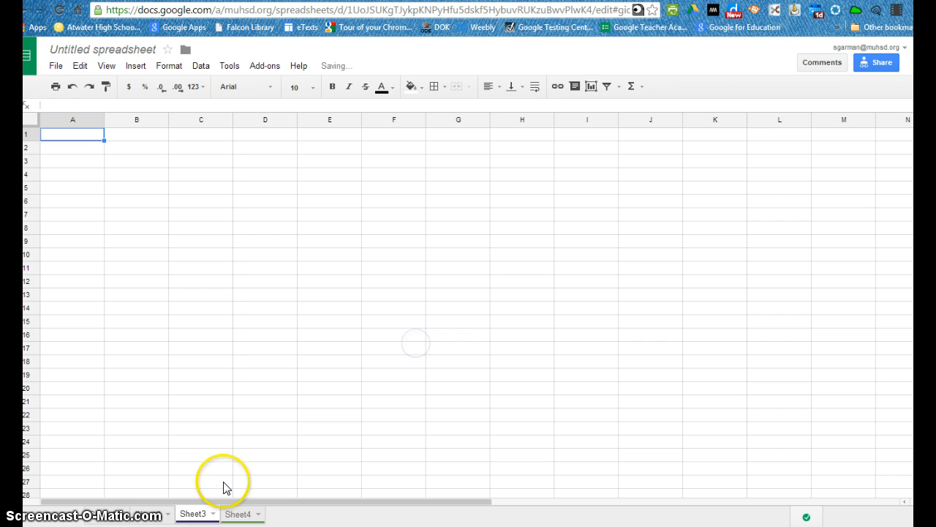
Switch to Sheet2 and set its tab color to dark red
click(165, 516)
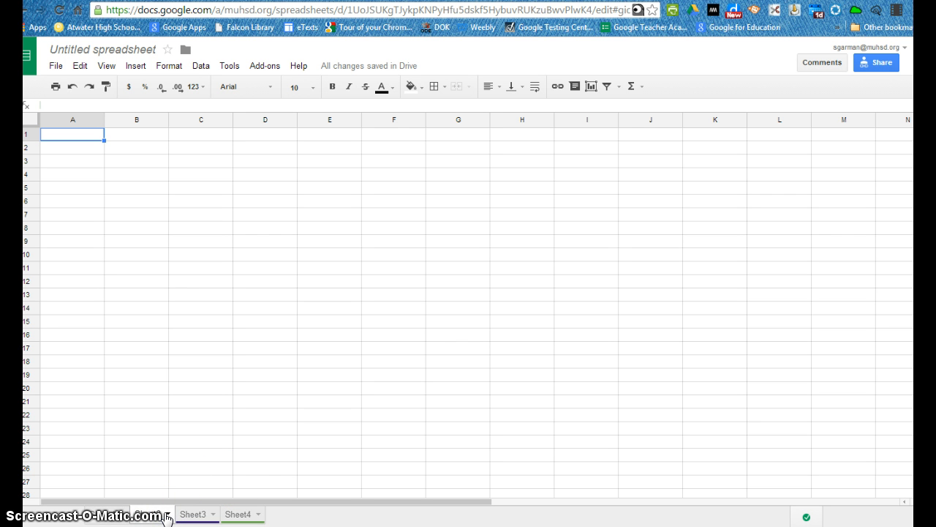
click(167, 515)
mouse_move(182, 395)
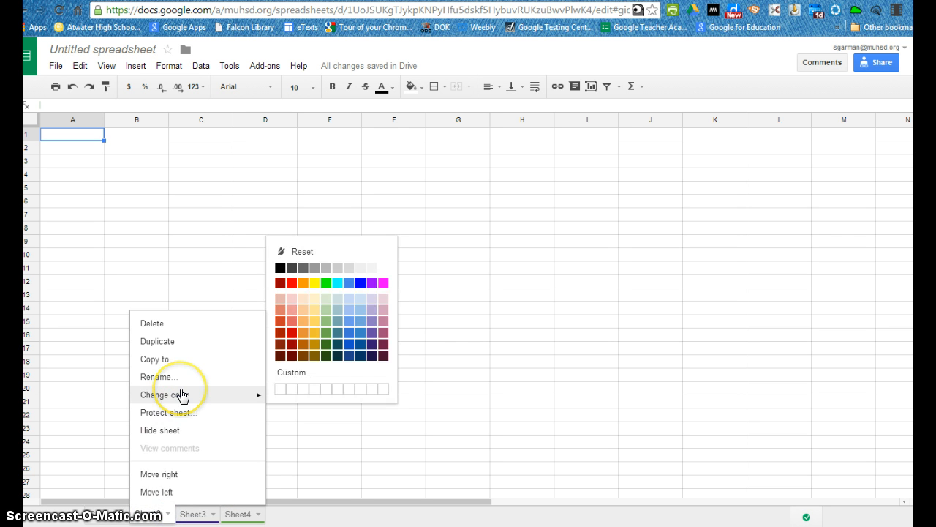
click(288, 343)
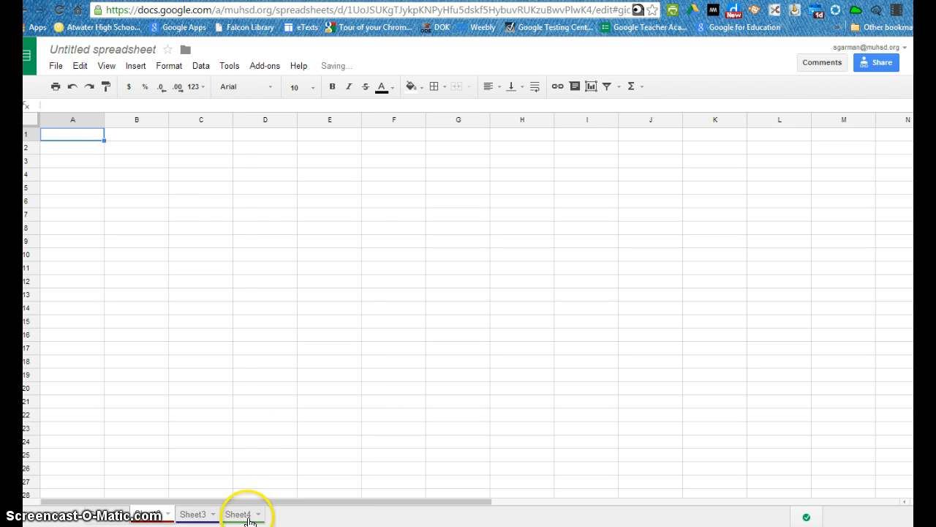
click(167, 516)
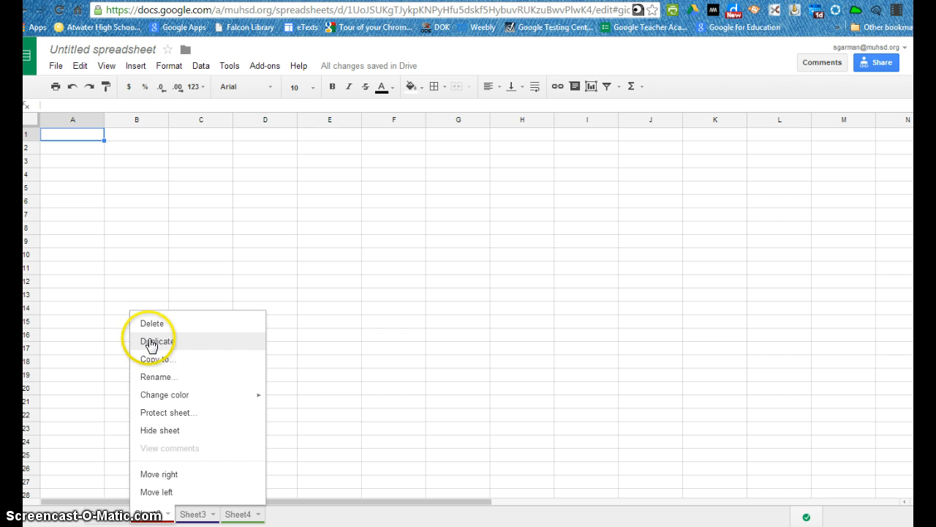
click(119, 196)
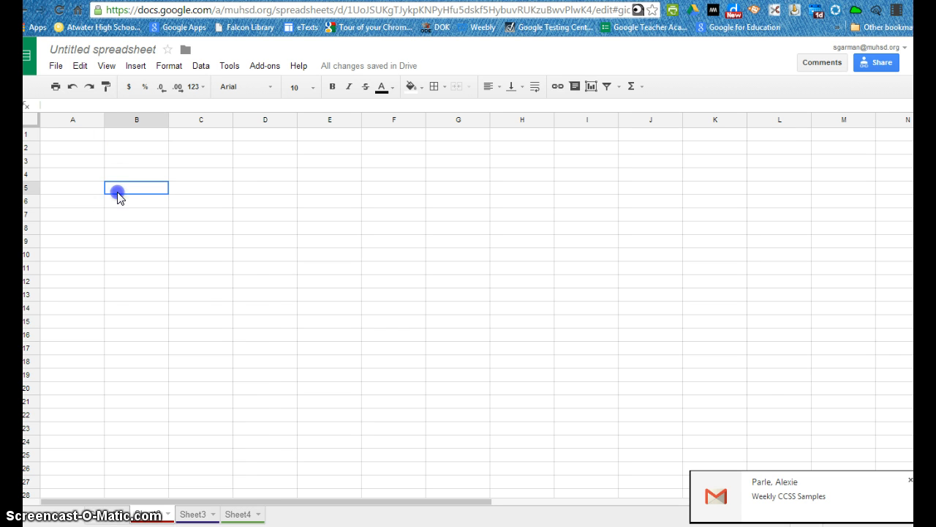
Rename the untitled spreadsheet as Test Sheet, dismissing the mail notification along the way
click(81, 51)
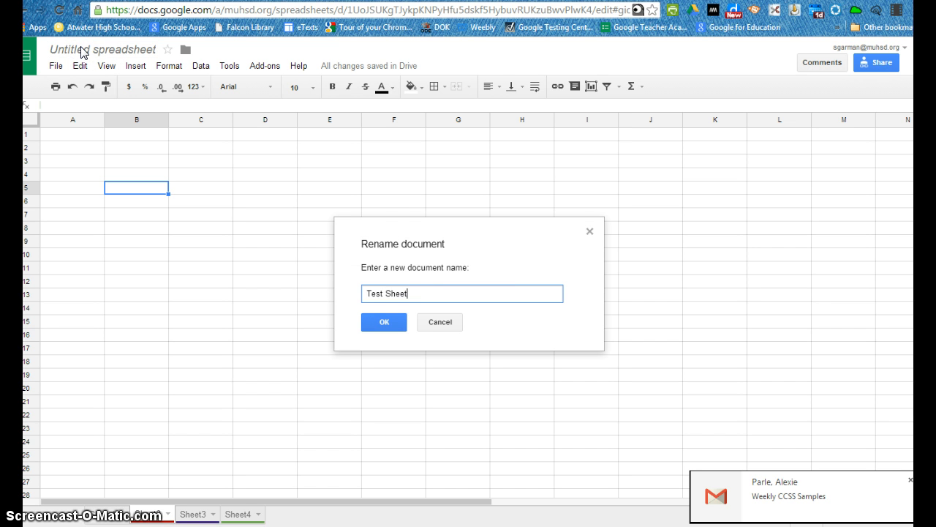
click(910, 480)
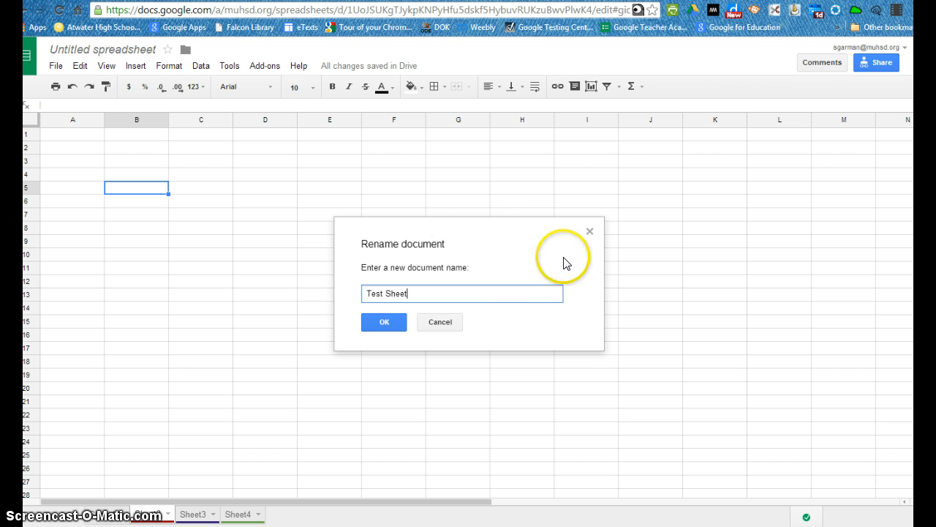
click(386, 322)
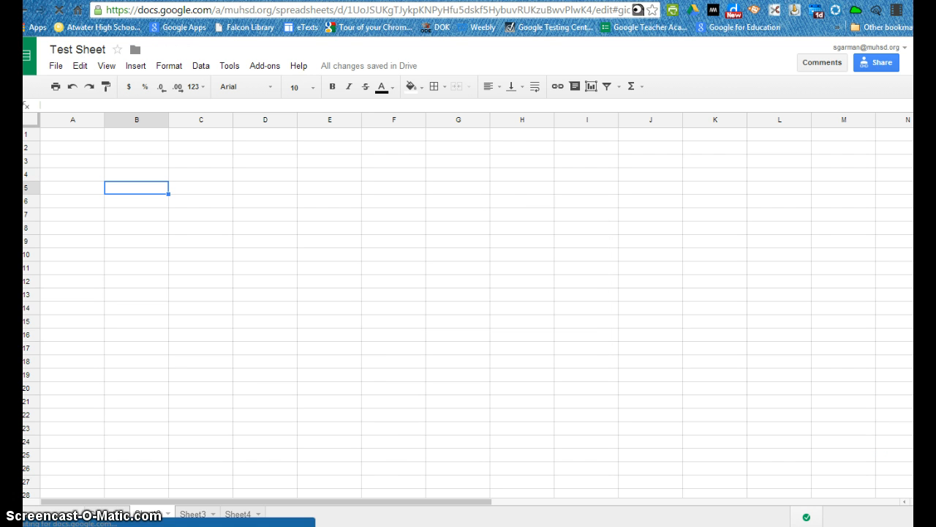
click(134, 119)
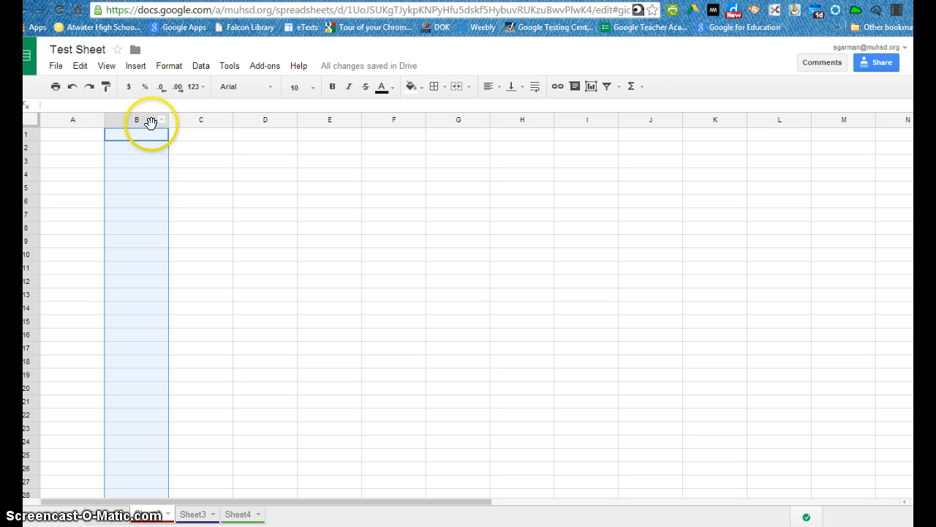
click(204, 120)
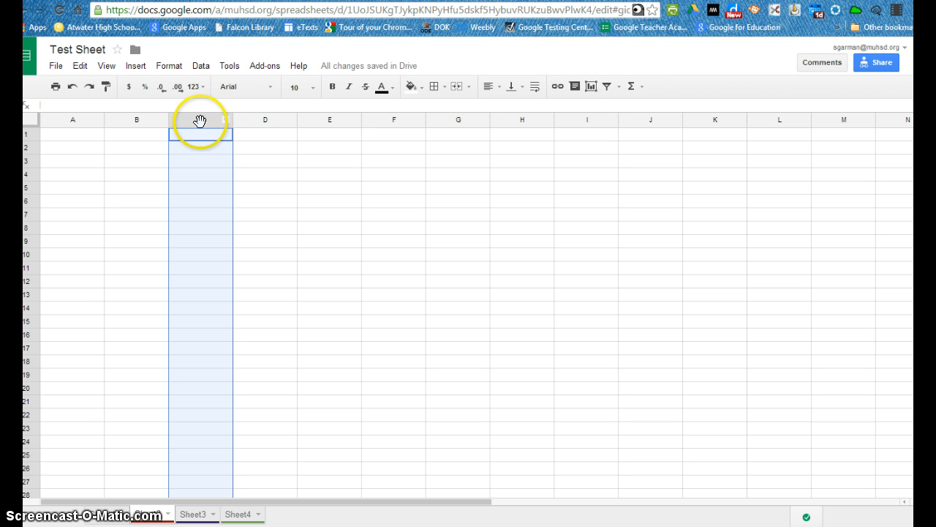
mouse_move(195, 121)
mouse_down()
mouse_move(115, 122)
mouse_move(385, 112)
mouse_move(157, 106)
mouse_move(202, 103)
mouse_up()
click(223, 122)
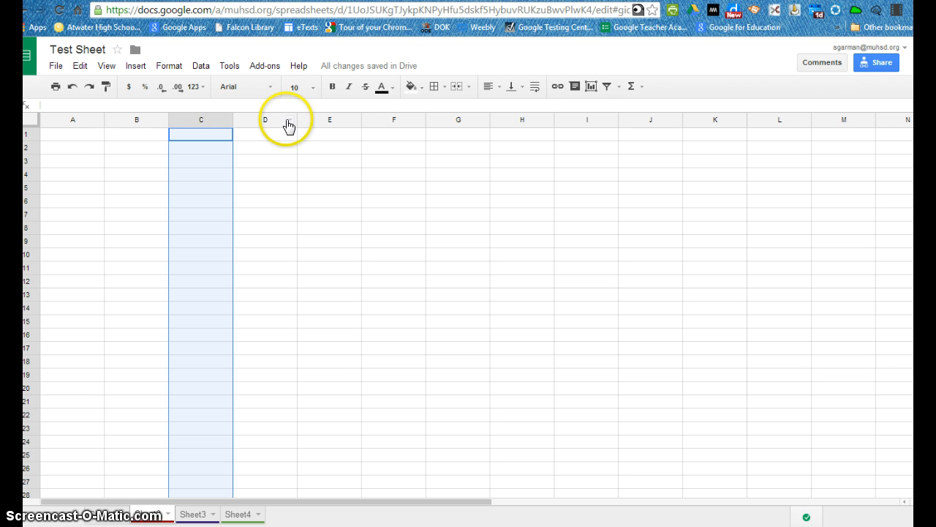
Hide column E on the current sheet
click(354, 122)
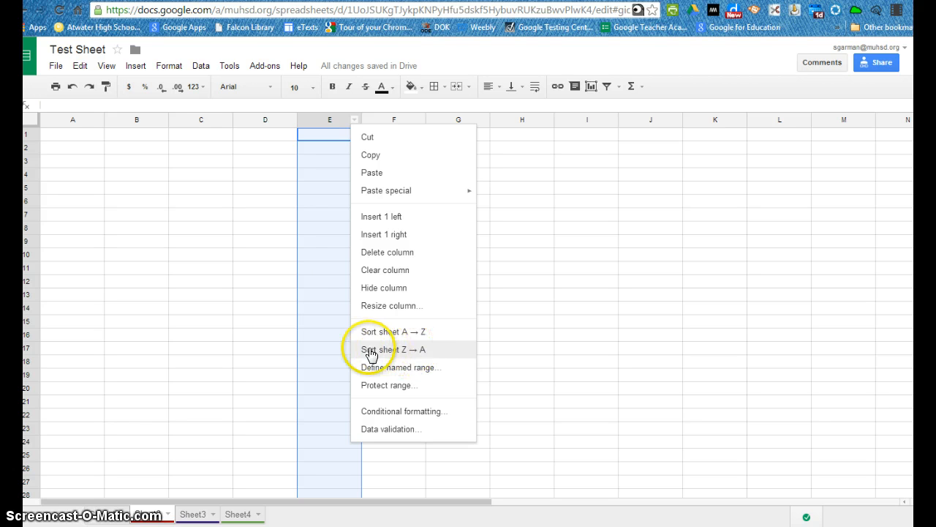
click(377, 291)
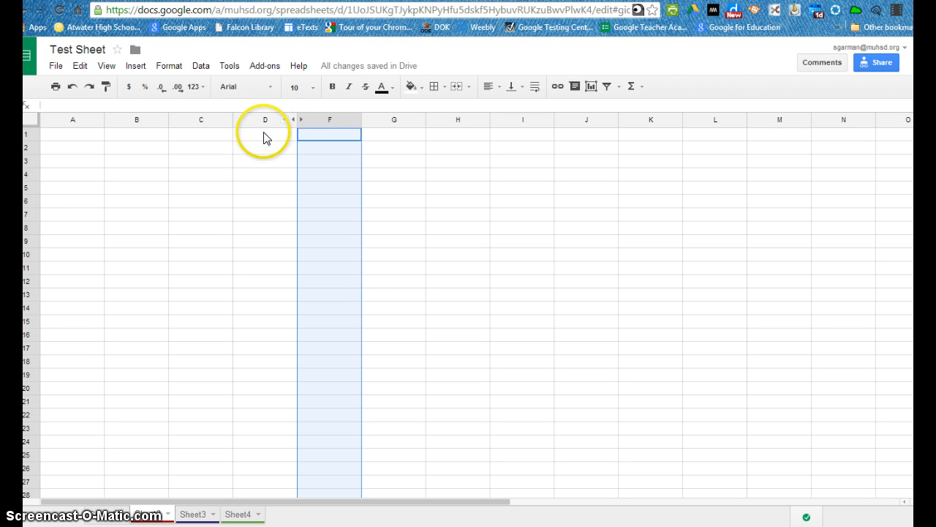
Widen column B to nearly double its width and column C to about three times its width
click(226, 122)
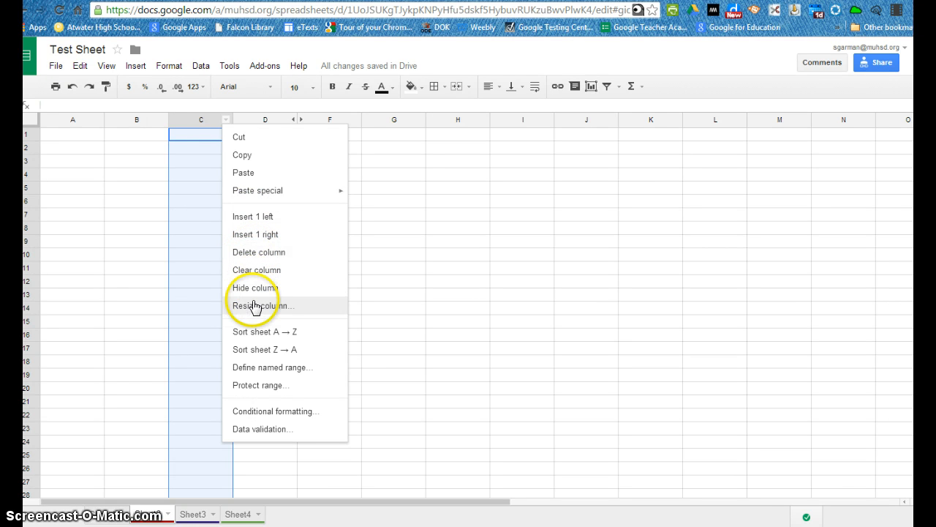
click(149, 134)
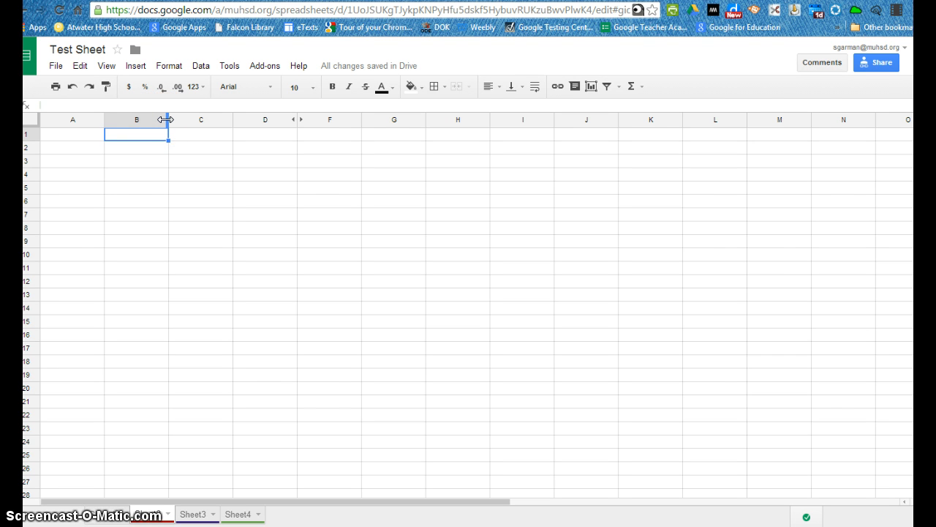
drag(167, 119, 222, 120)
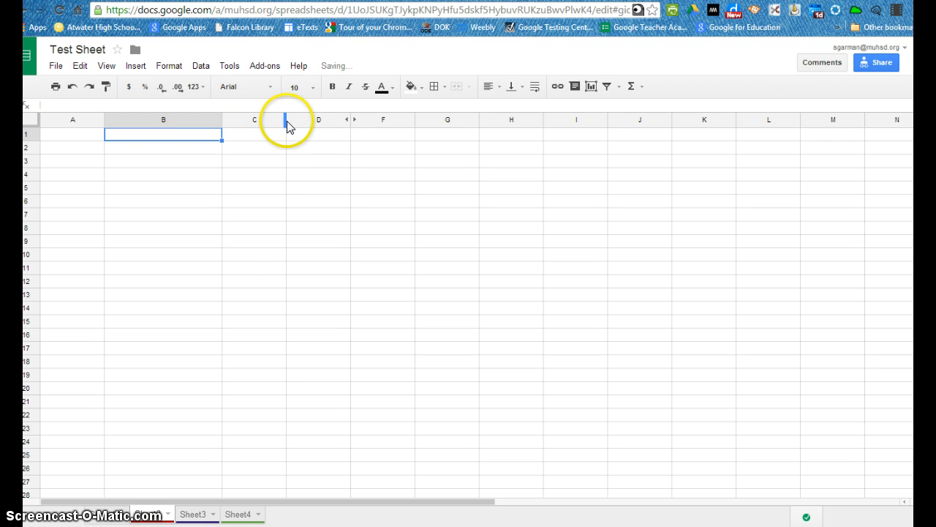
drag(284, 121, 425, 130)
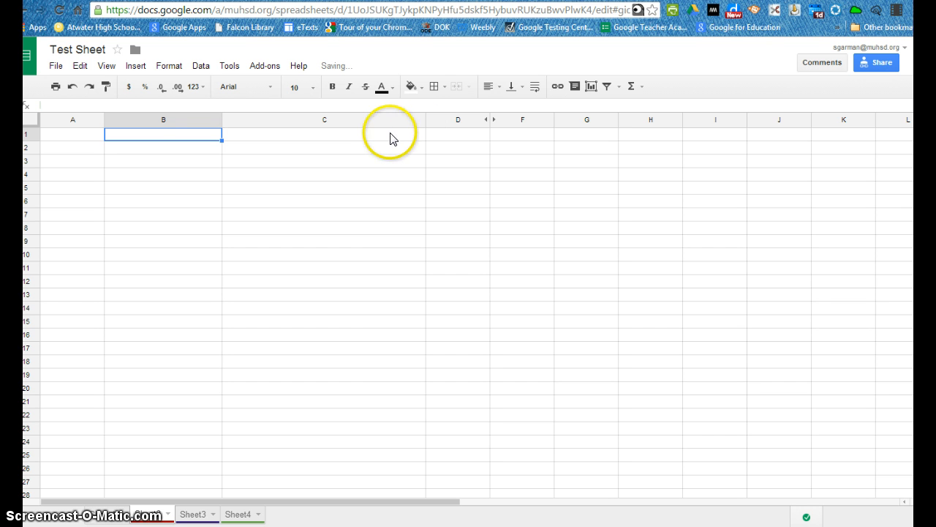
Fill cell B1 with cornflower blue
click(416, 87)
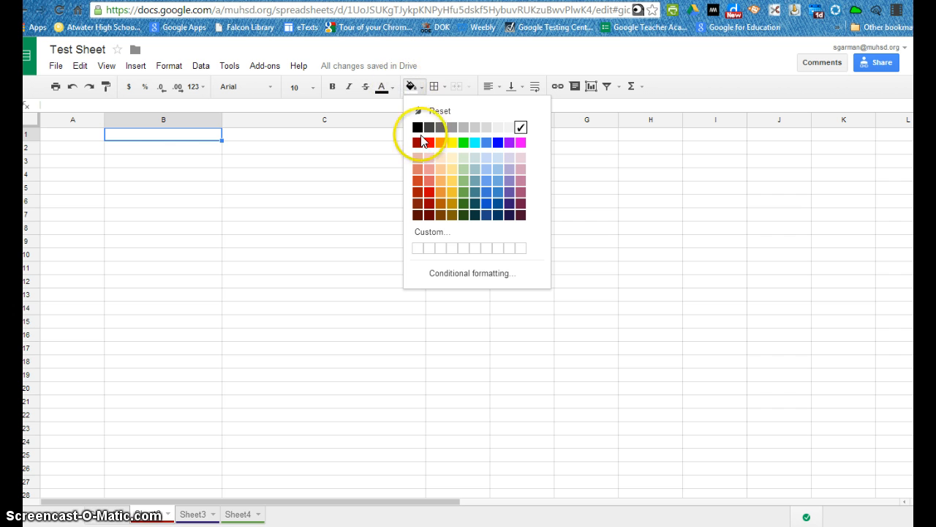
click(487, 143)
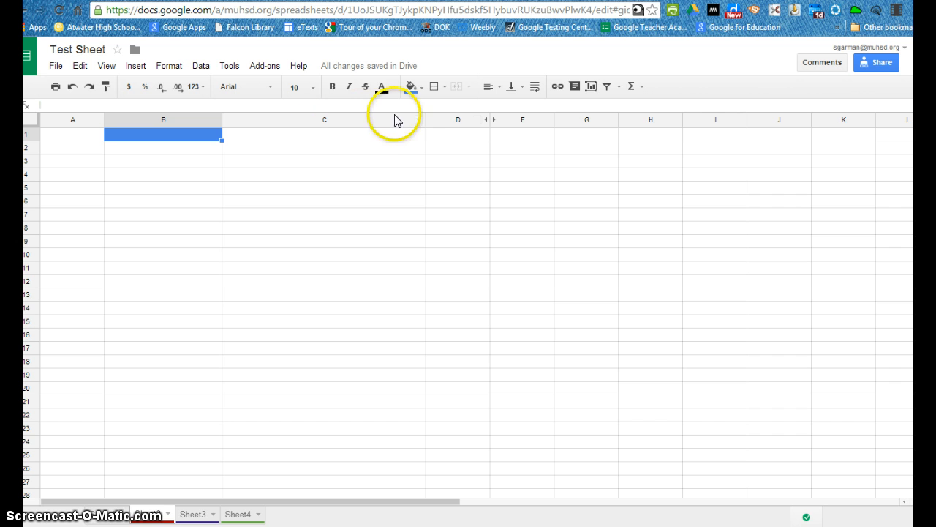
Look at the Flubaroo add-on's commands and browse the add-ons gallery down to its end, leaving it without installing anything
click(271, 70)
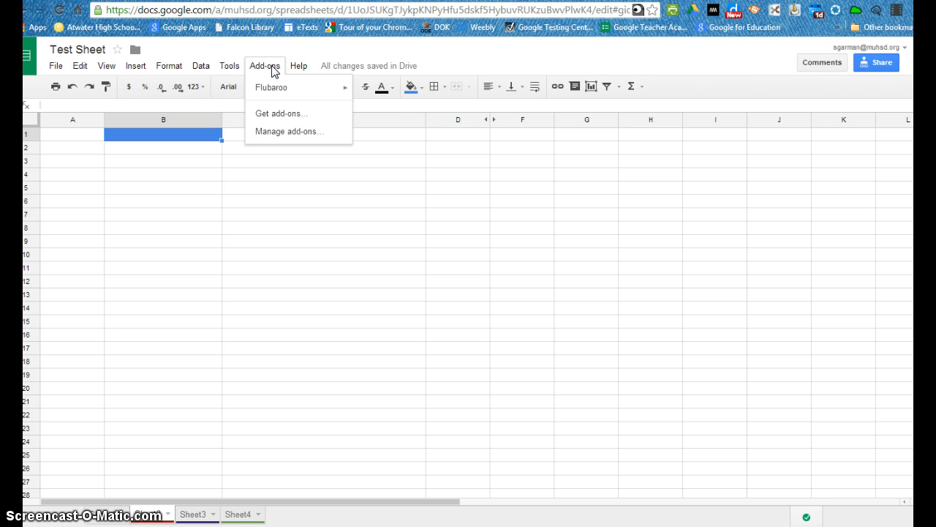
click(272, 89)
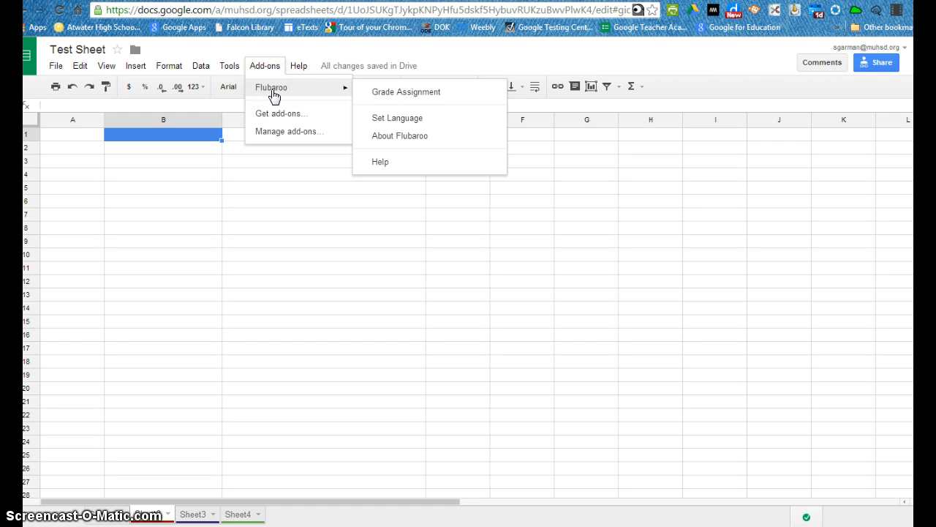
click(274, 117)
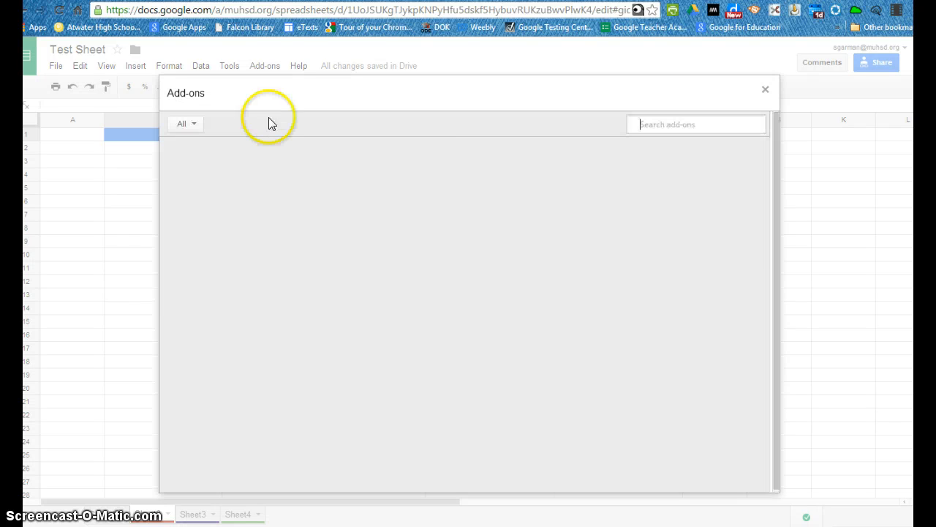
scroll(570, 269, down, 3)
scroll(566, 268, down, 10)
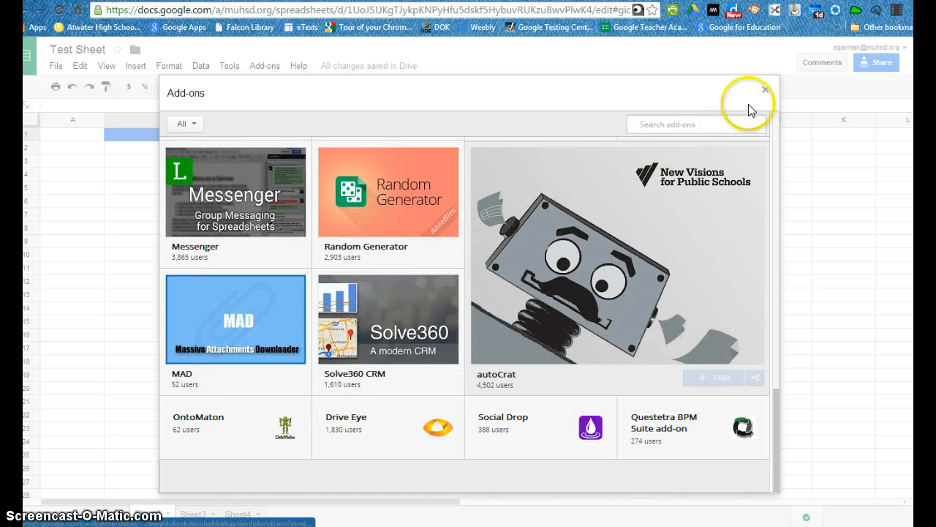
click(765, 89)
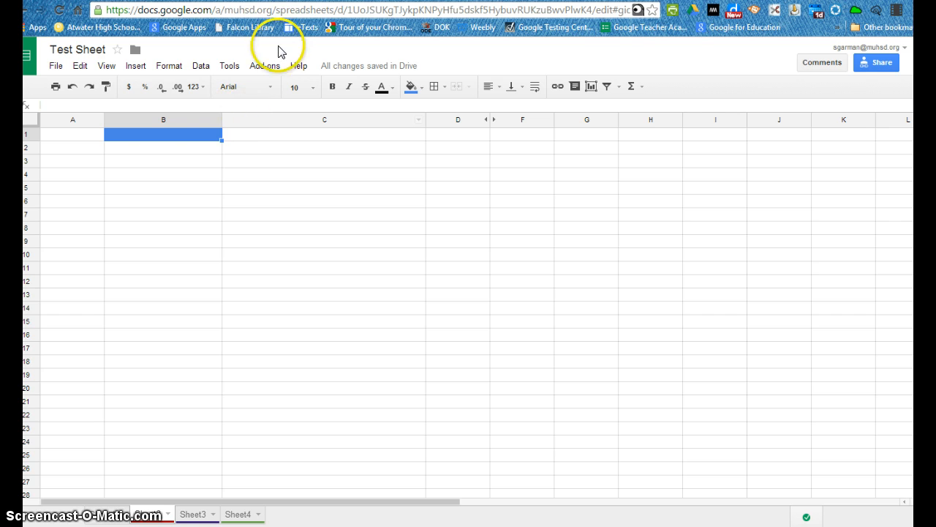
Review the spreadsheet's notification rule options and leave them without saving a rule
click(229, 67)
click(259, 206)
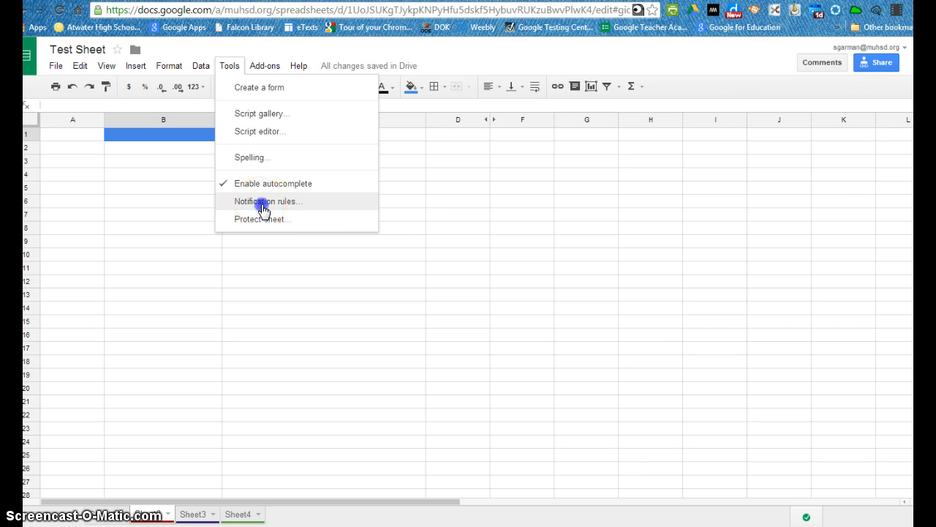
click(293, 227)
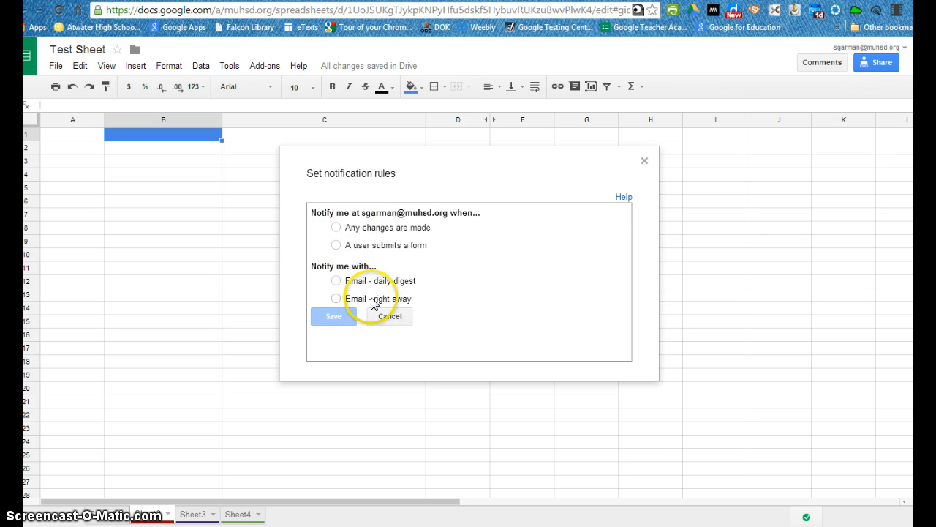
click(644, 163)
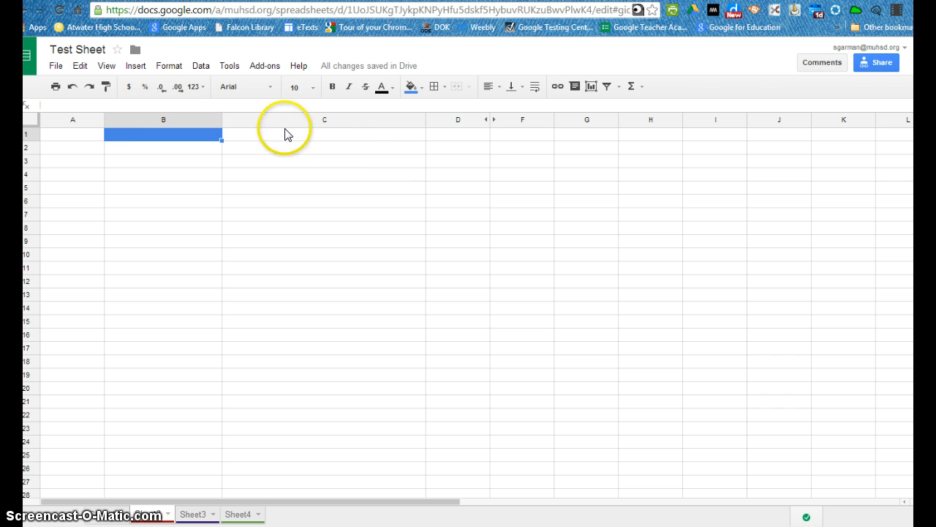
click(56, 66)
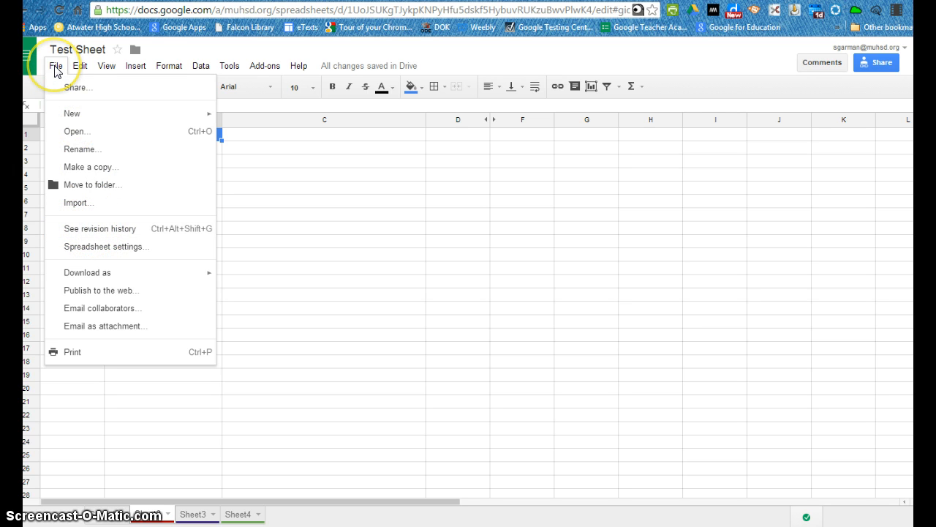
mouse_move(80, 65)
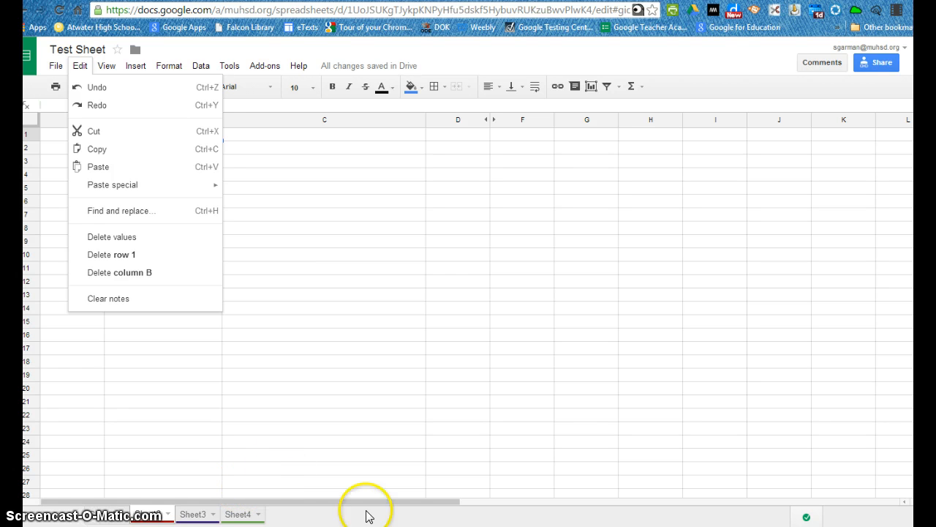
key(Escape)
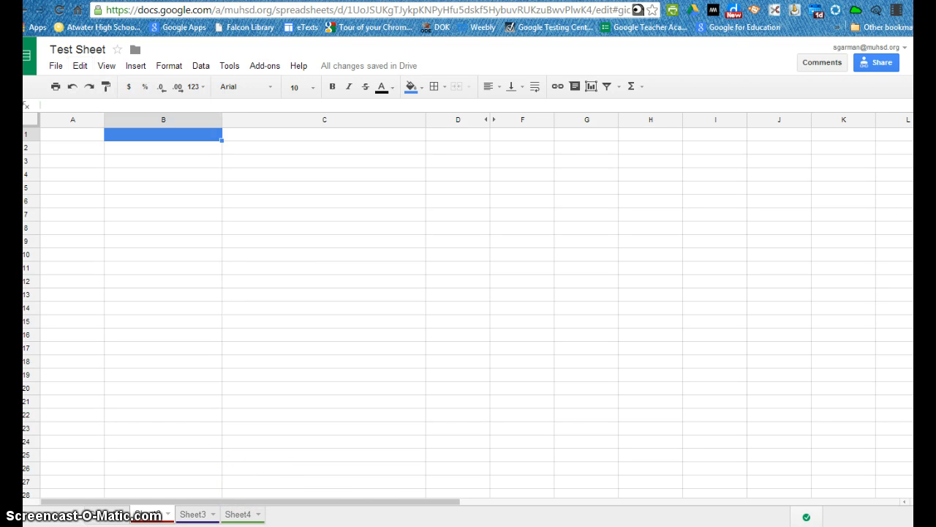